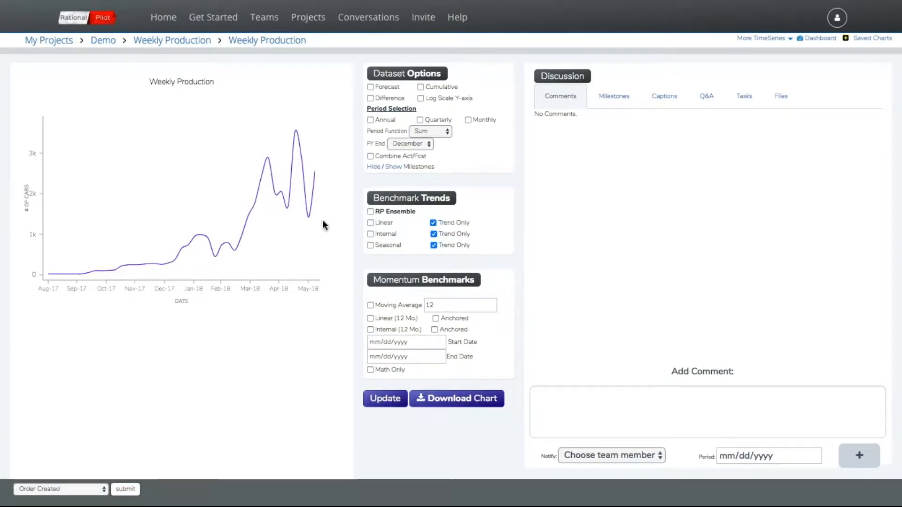
- Plot the Internal benchmark trend on the Weekly Production chart
click(370, 233)
click(383, 404)
mouse_move(277, 185)
click(380, 400)
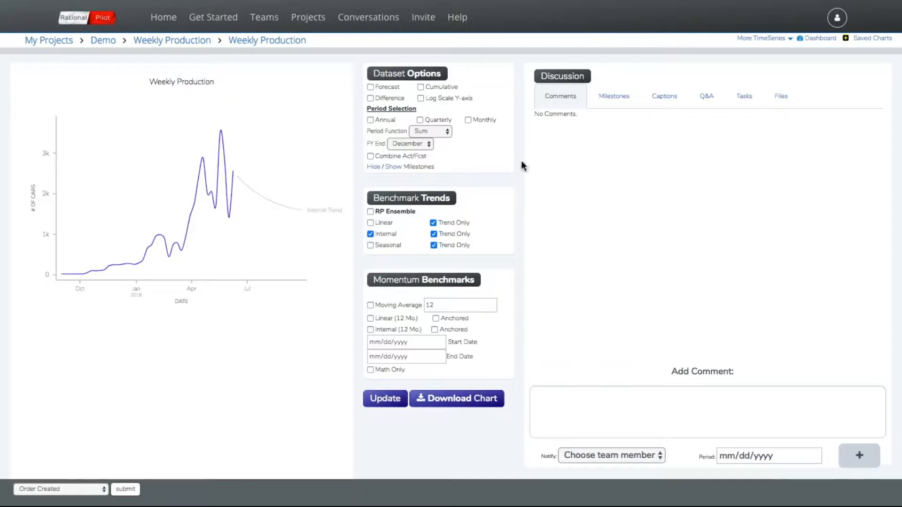
- Add the chart caption "Internal trend indicates that growth is coming in the form of external step functions rather than an increase in existing activities."
click(671, 101)
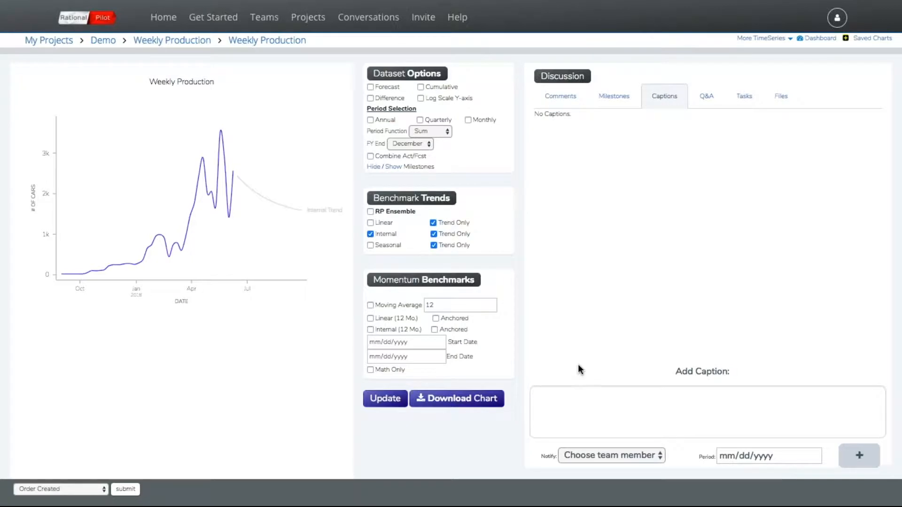
click(565, 404)
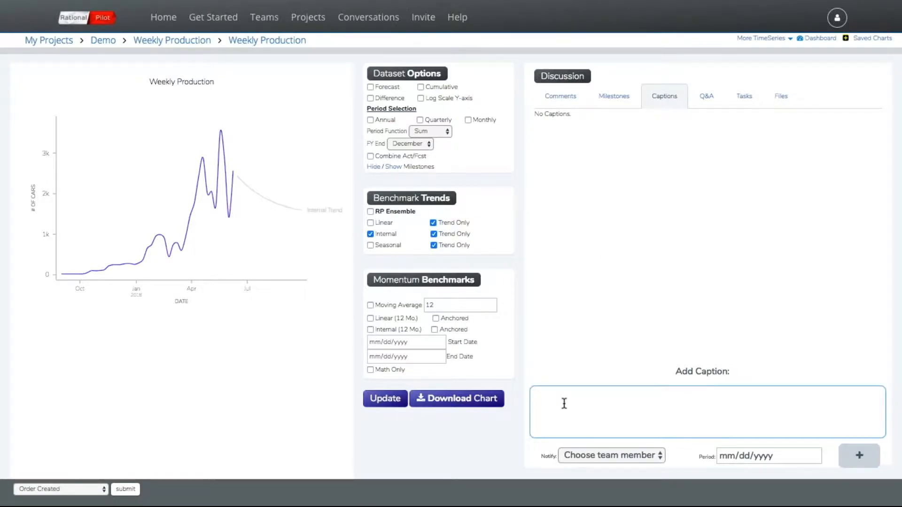
text(Internal)
text( trend indic)
text(ates that )
text(growth is coming)
text( in the form of)
text( external step)
text( functions ra)
text(ther than an incr)
text(ease in existing)
text( activities.)
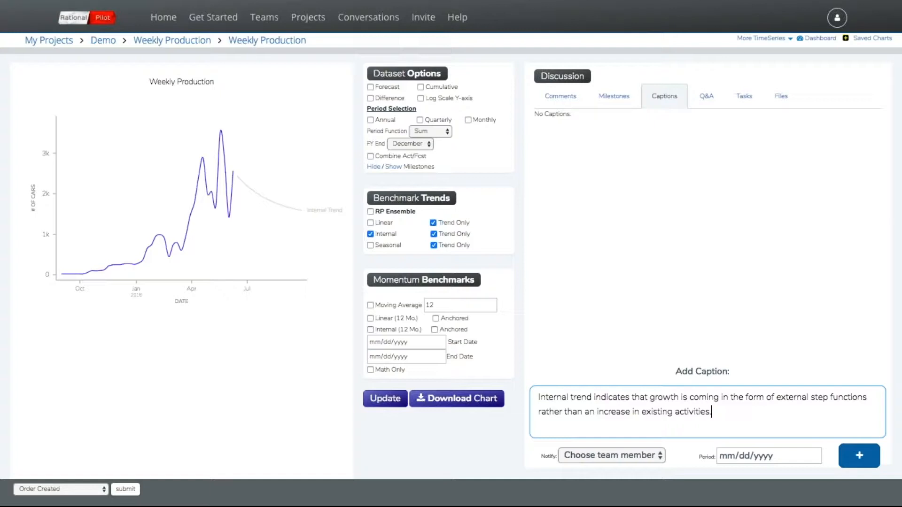
click(849, 456)
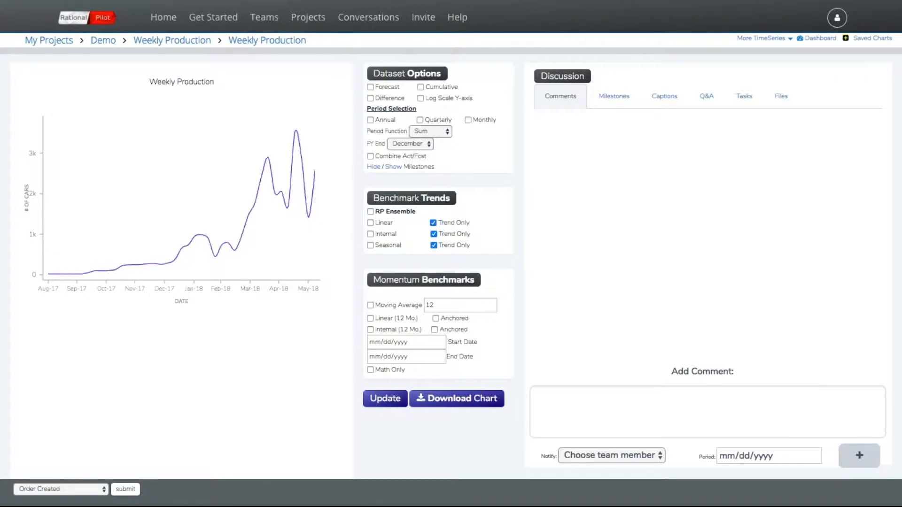
- Add a milestone named "Shutdown #1" to the Weekly Production chart with the period 02/15/2018
click(614, 97)
click(560, 407)
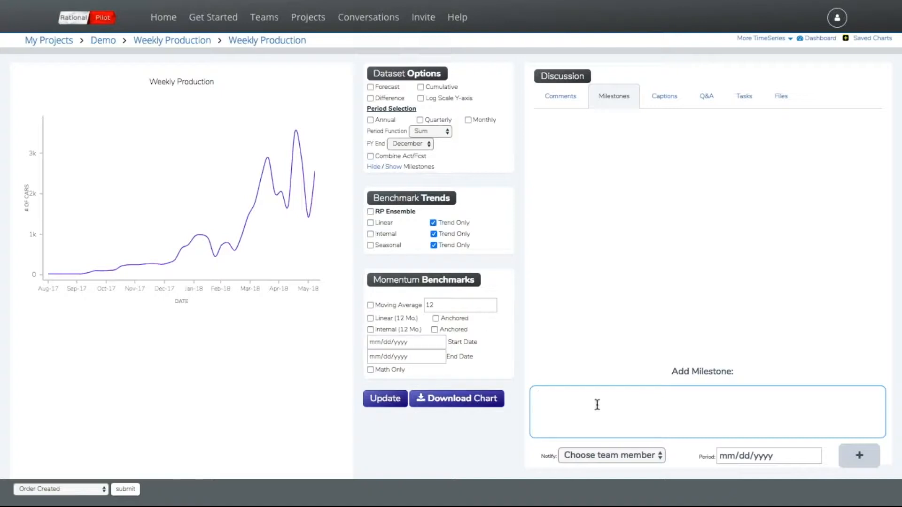
text(Shutdown #1)
click(725, 458)
text(02/15/)
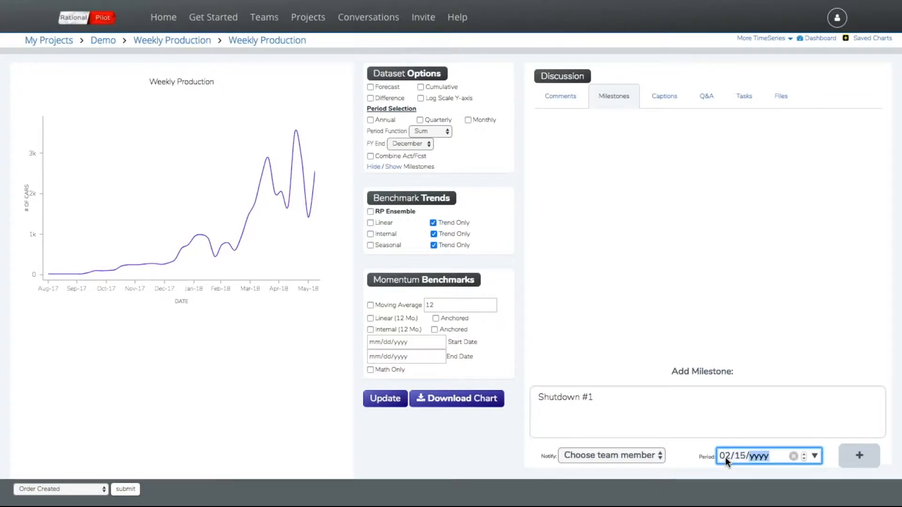
text(2018)
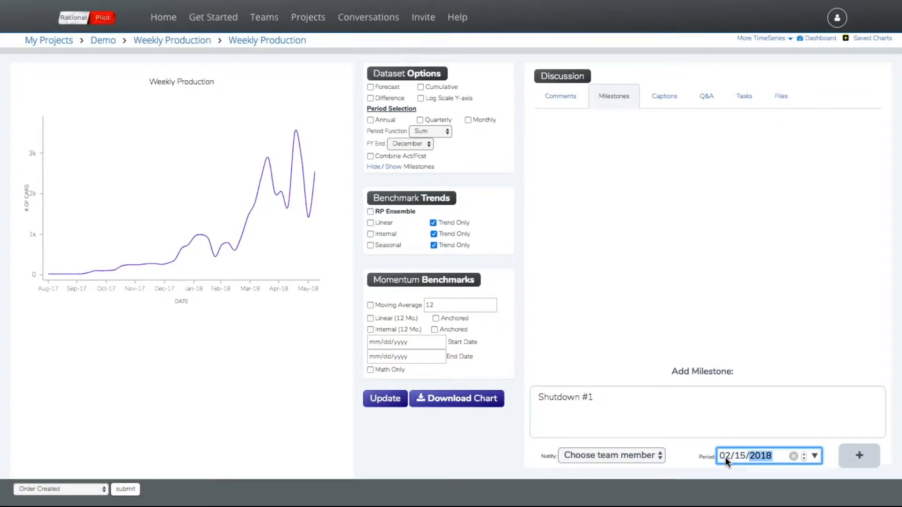
click(851, 464)
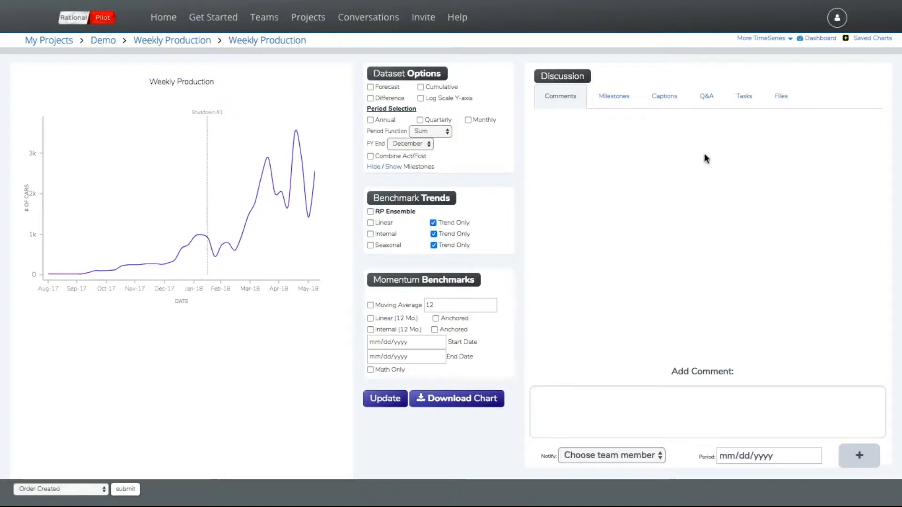
- Add a milestone named "Shutdown #2" to the Weekly Production chart with the period 04/20/2018
click(614, 96)
click(578, 408)
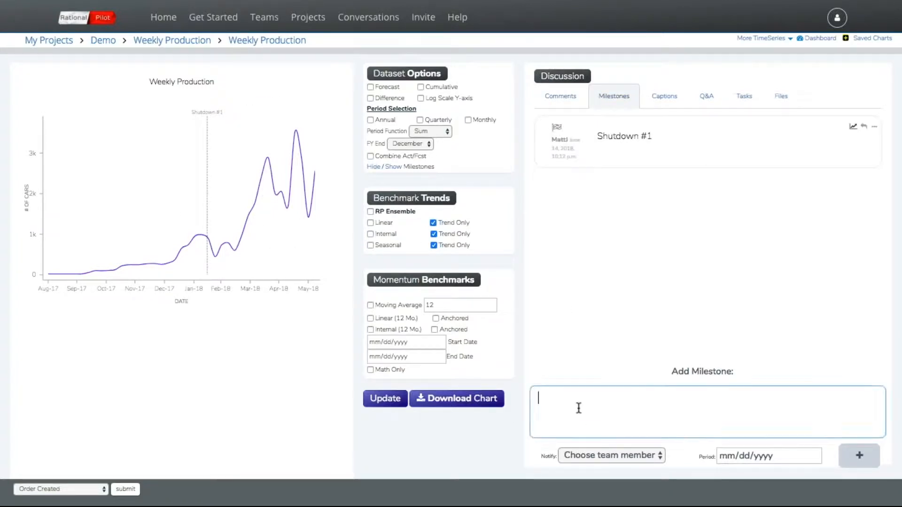
text(Shutdown #2)
click(726, 456)
text(04/20/2018)
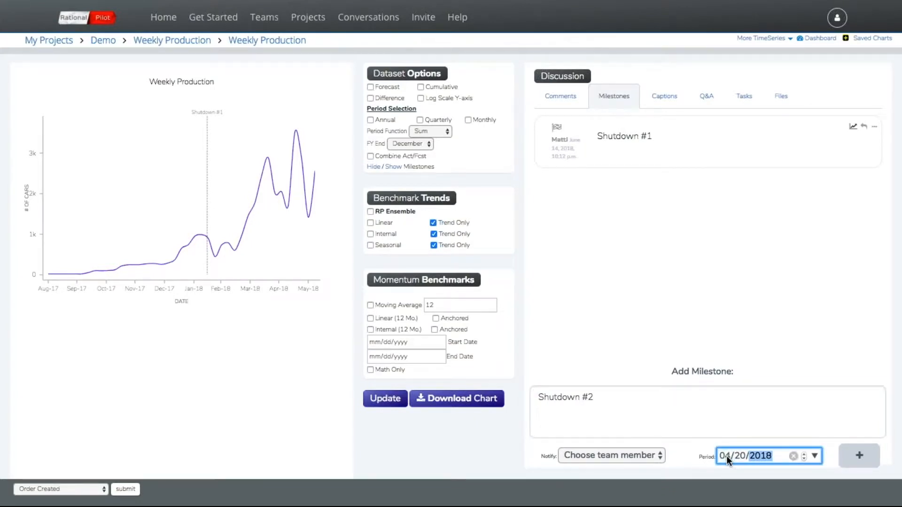
click(851, 459)
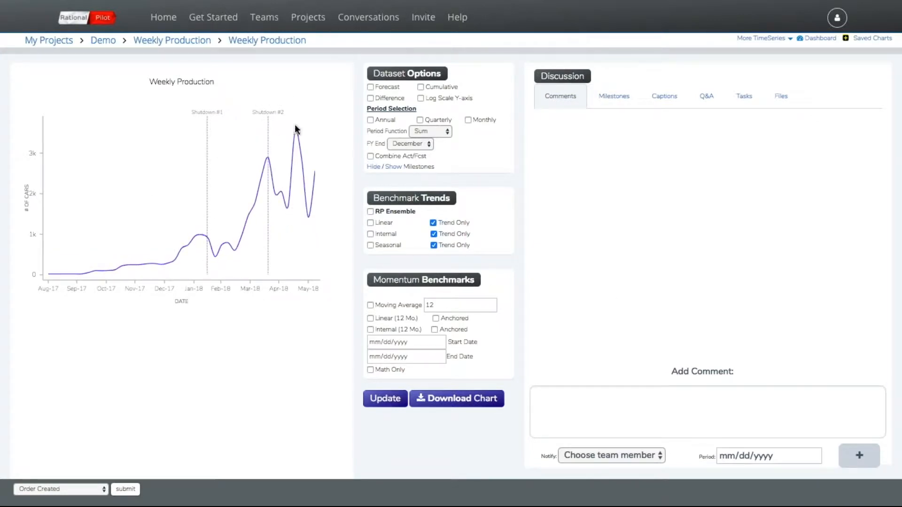
- Add a milestone named "Shutdown #3" to the Weekly Production chart with the period 05/26/2018
click(607, 98)
click(570, 399)
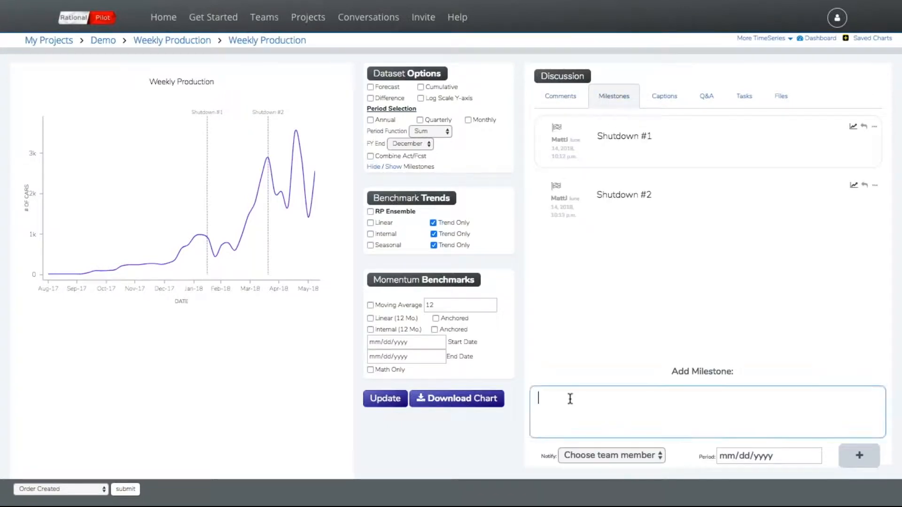
text(Shutdown #3)
mouse_move(293, 206)
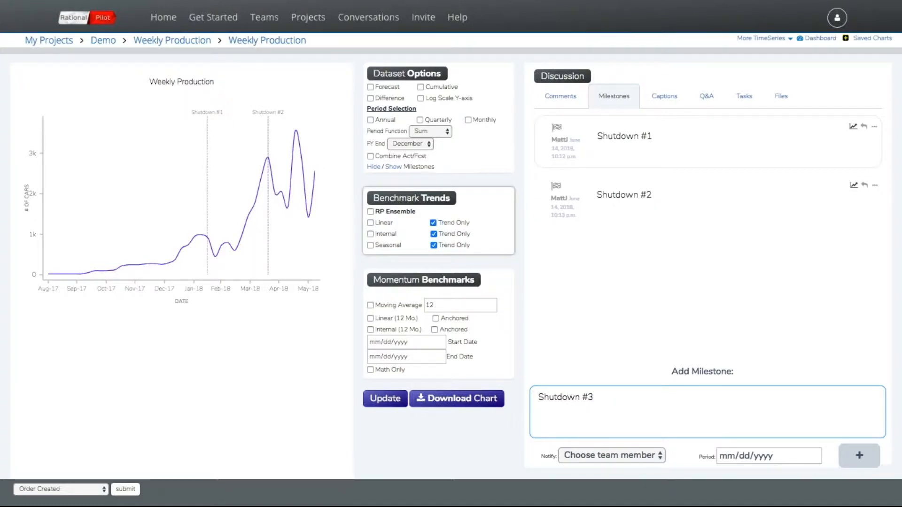
click(726, 456)
text(05/26/2018)
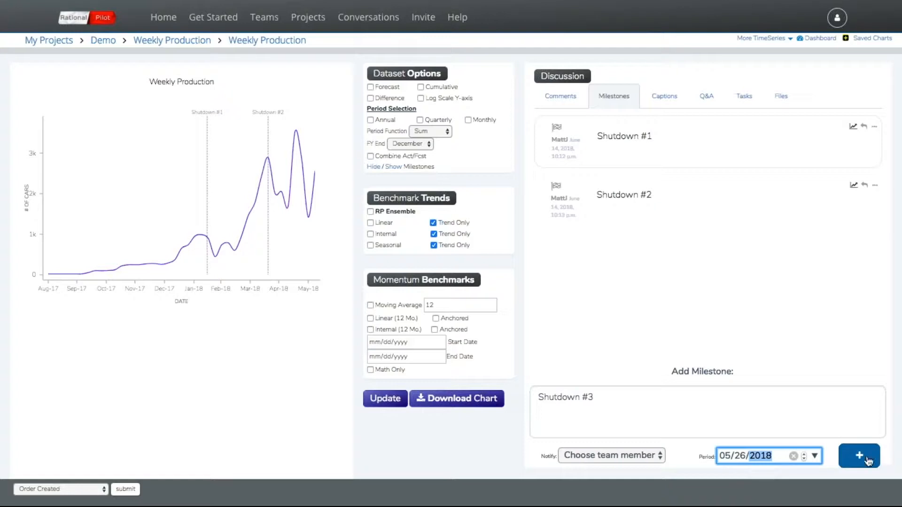
click(868, 461)
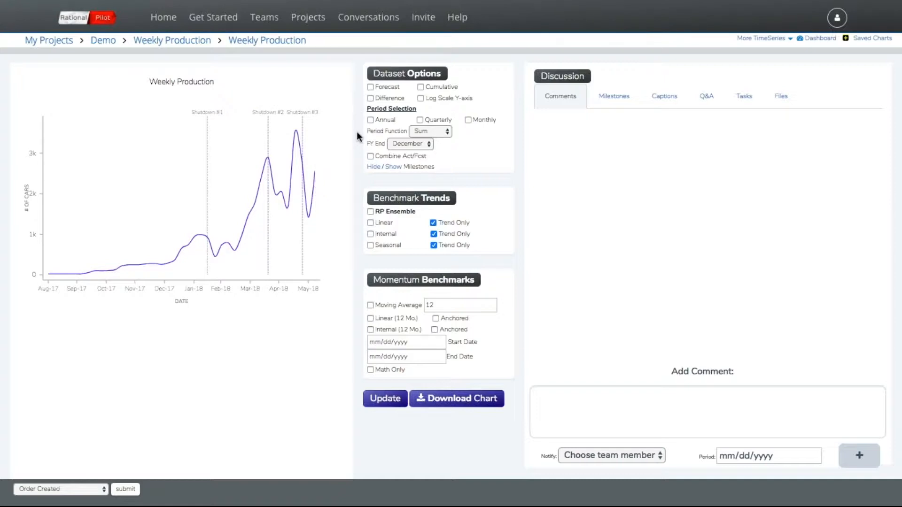
- Plot the Seasonal benchmark trend and the Forecast on the chart, toggling the Seasonal trend off and back on to compare
click(371, 245)
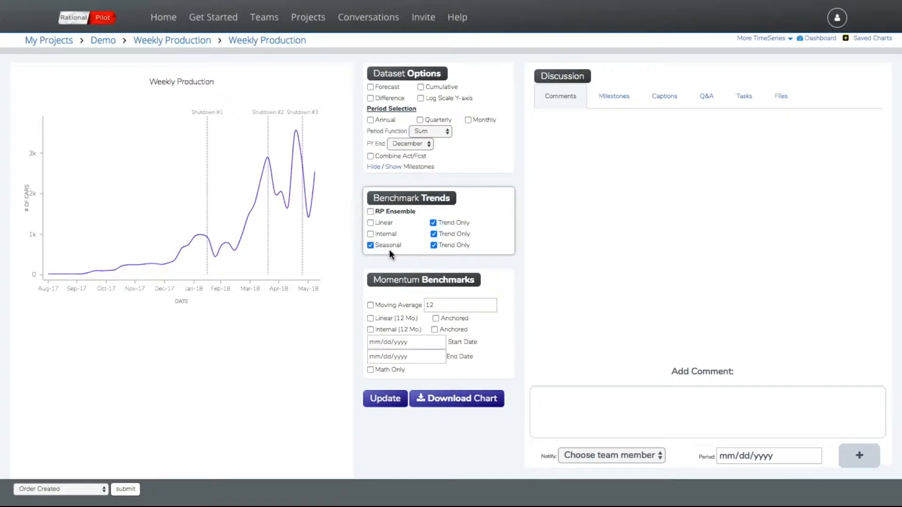
click(386, 398)
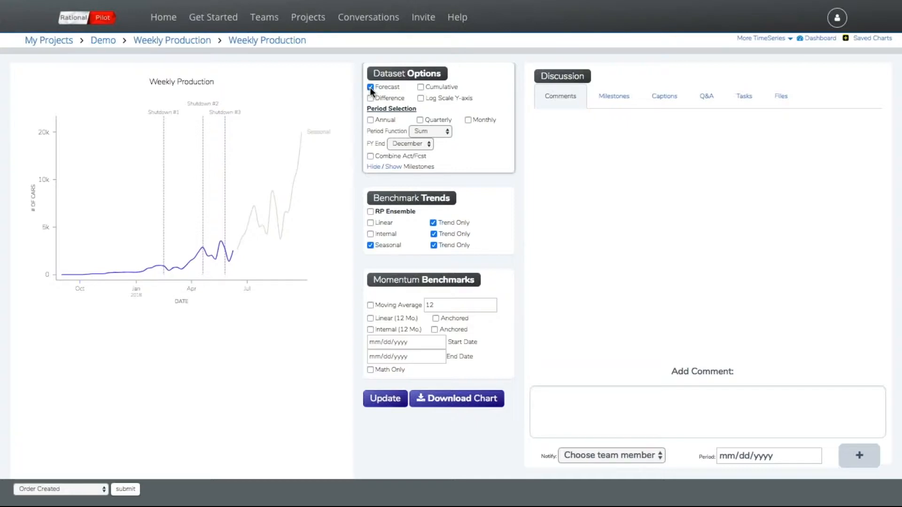
click(384, 402)
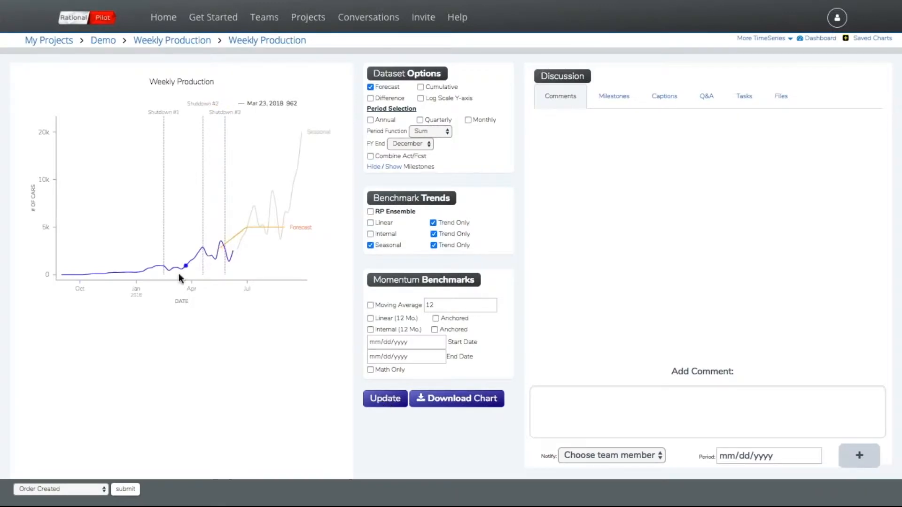
click(370, 245)
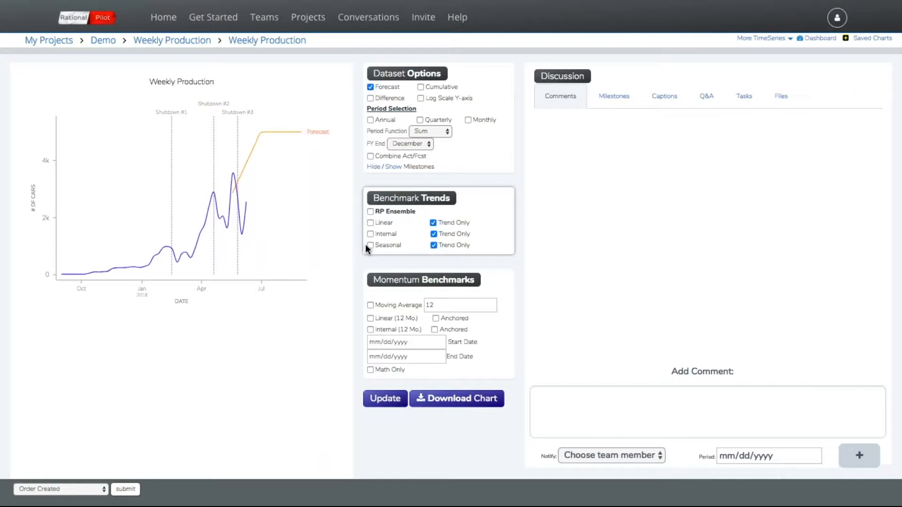
click(385, 399)
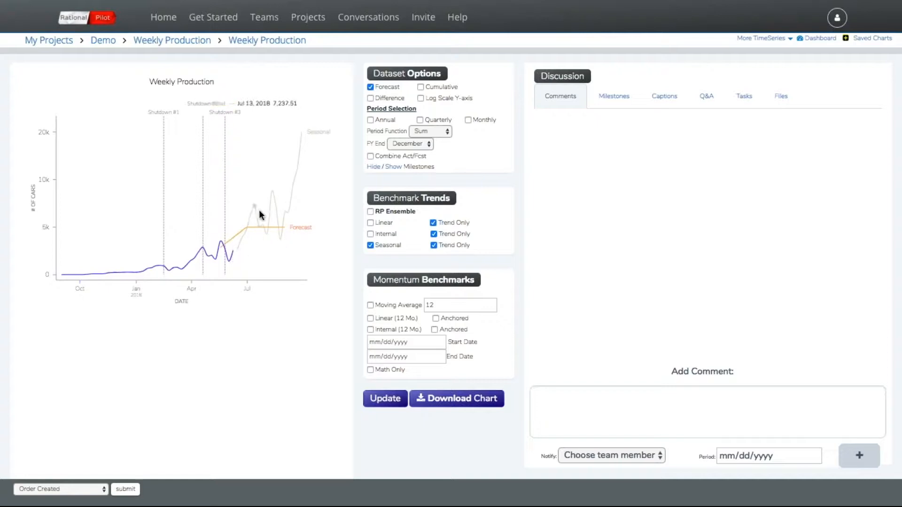
- Limit the chart to an end date of 06/30/2018 and update it
click(374, 356)
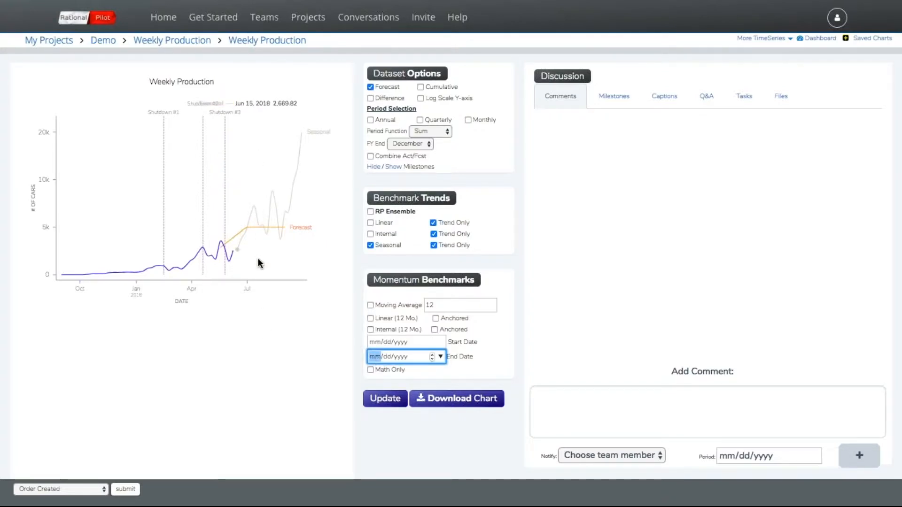
text(06/)
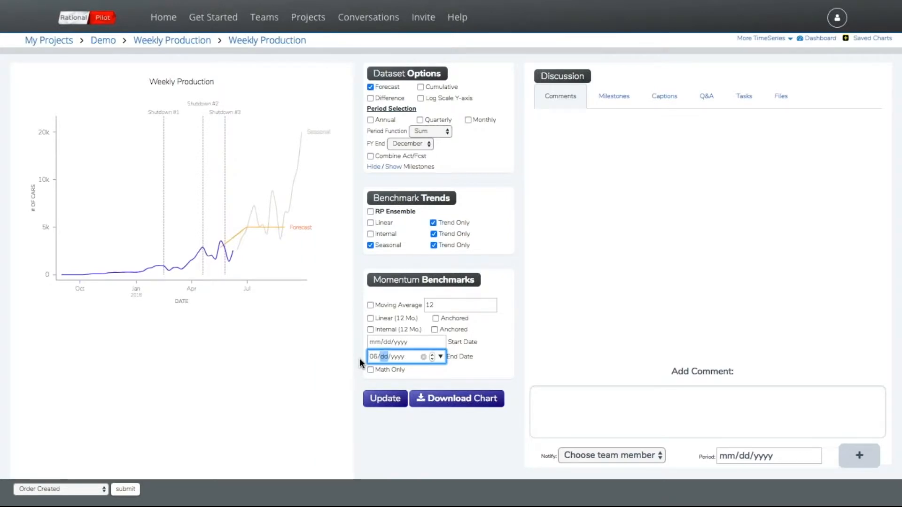
text(15/)
key(Left)
text(30/2018)
click(391, 404)
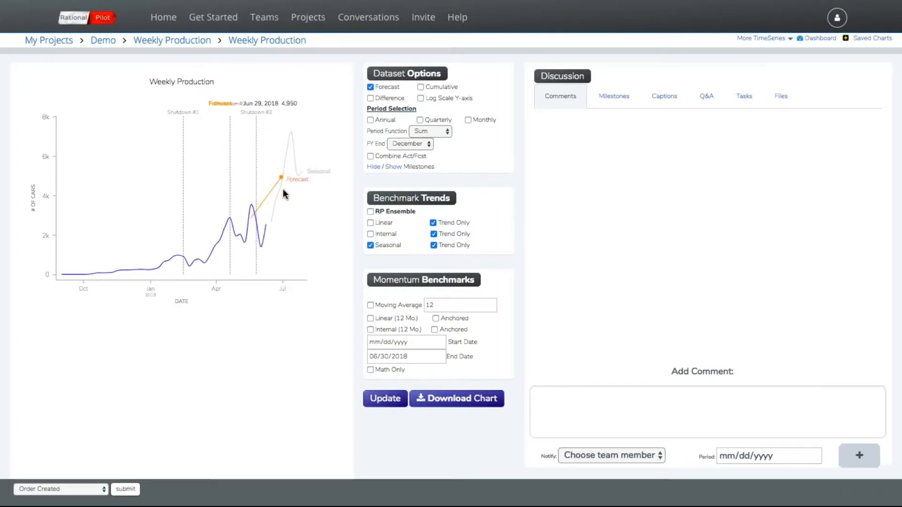
- Add the chart caption "Seasonal trend indicating that the rate of the next step function from the 3rd factory shutdown should be sufficient to meet company objective."
click(669, 105)
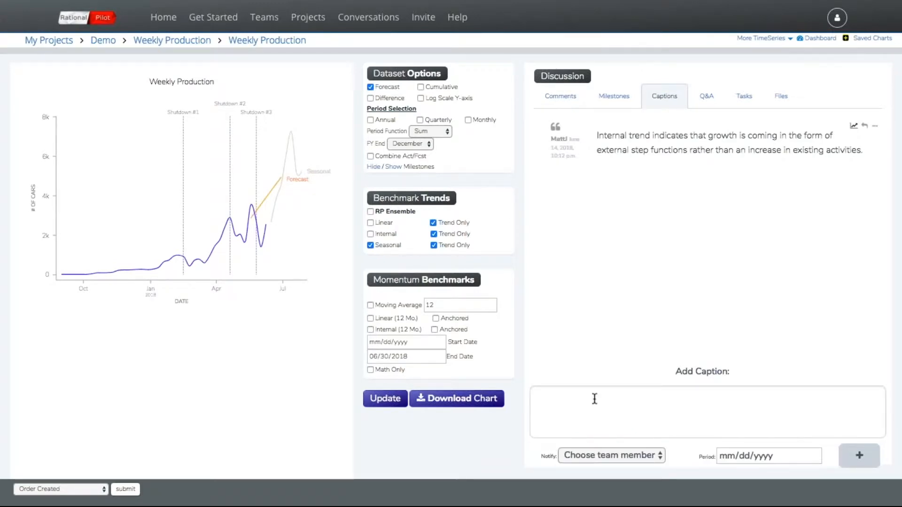
click(595, 399)
text(Sea)
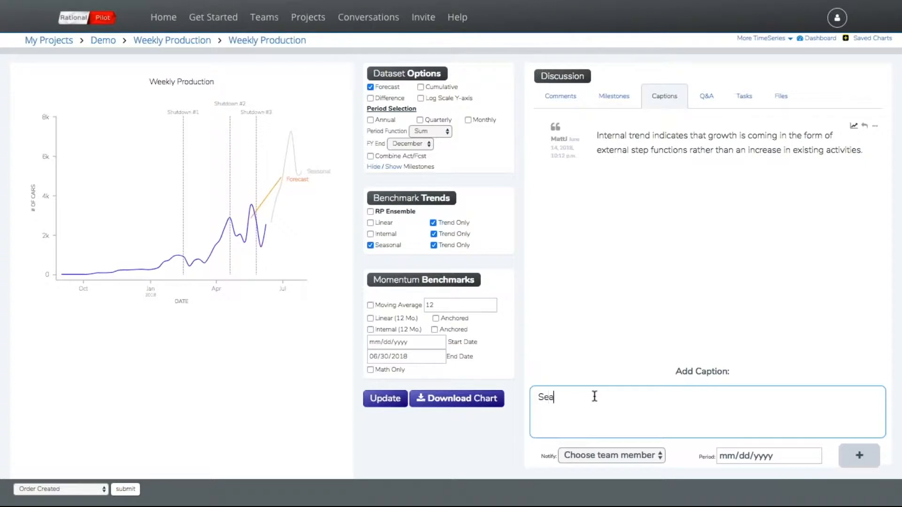
text(sonal trend indicating that)
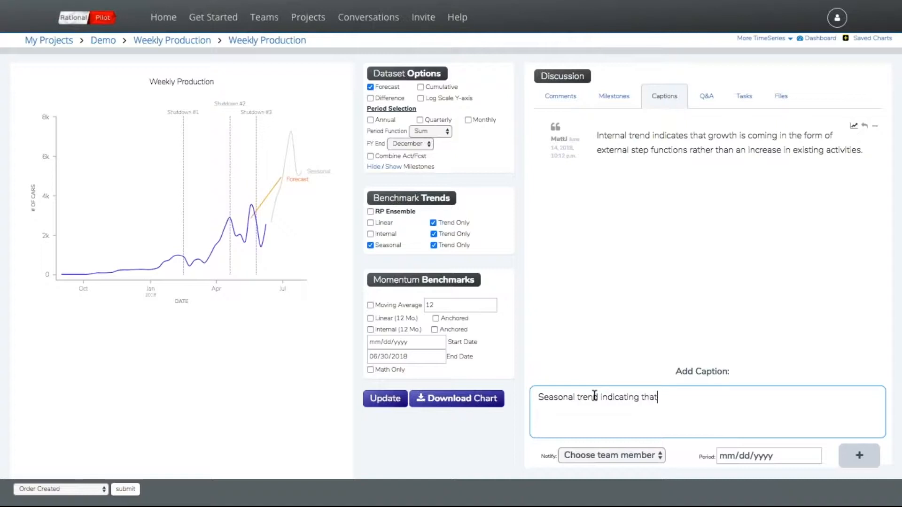
text( the rate of the next step function fro)
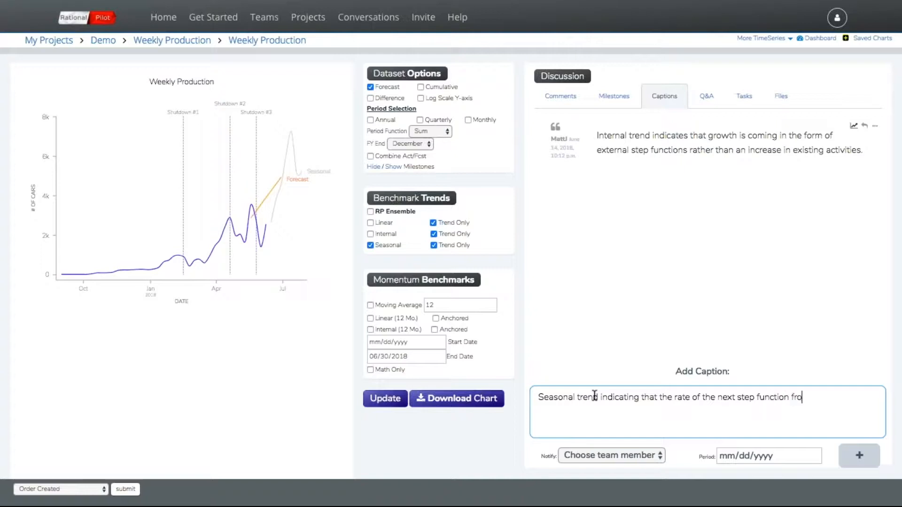
text(m the 3rd factory shutdown )
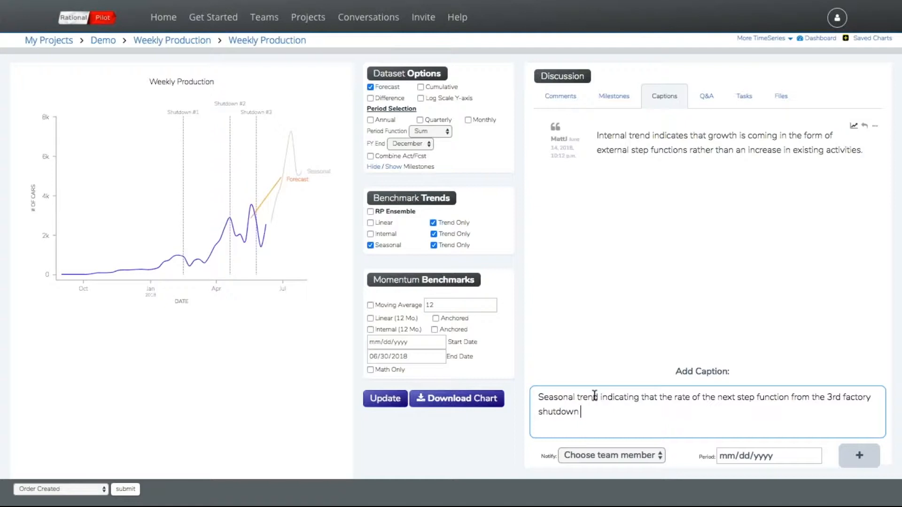
text(should be sufficient to me)
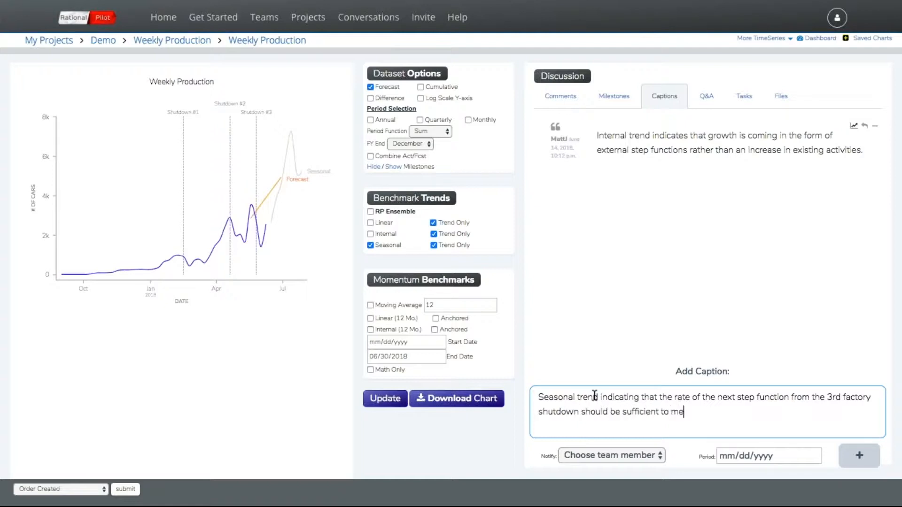
text(et company objective.)
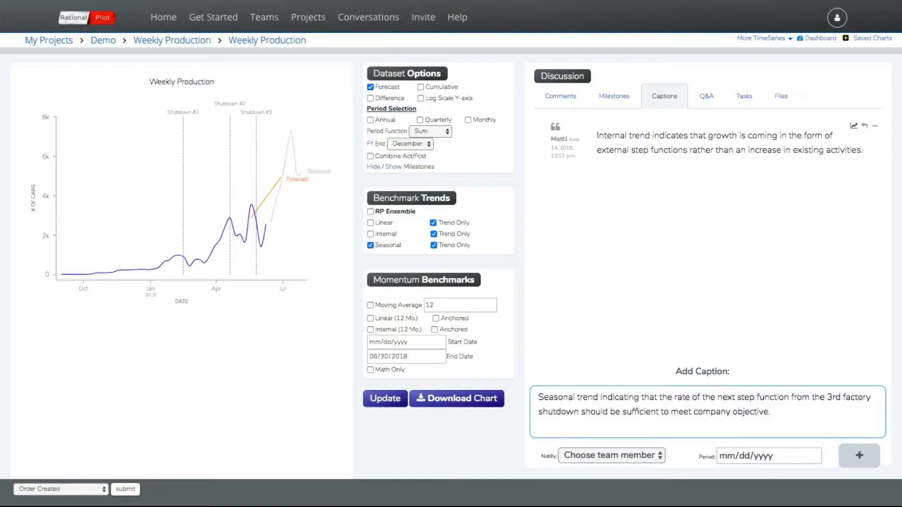
click(856, 458)
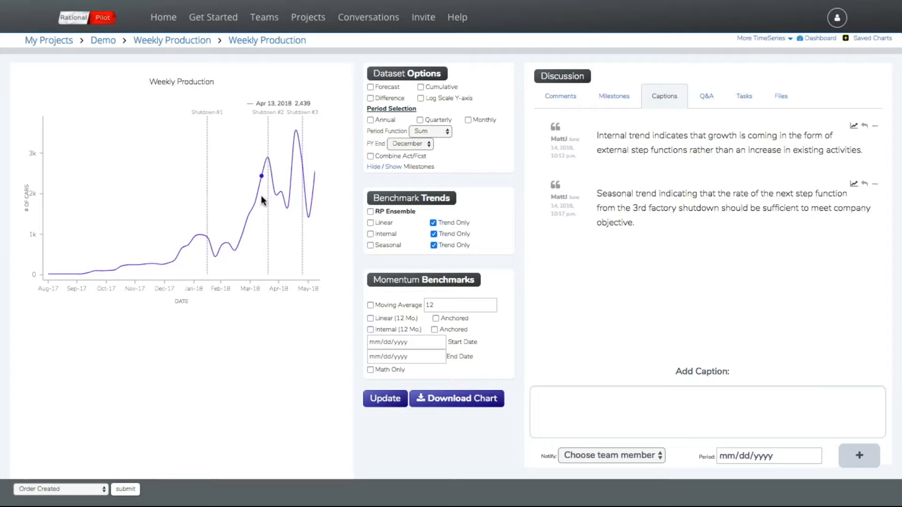
- Plot the RP Ensemble benchmark trend and the Forecast with Math Only enabled and an end date of 04/06/2018, and update the chart
click(371, 212)
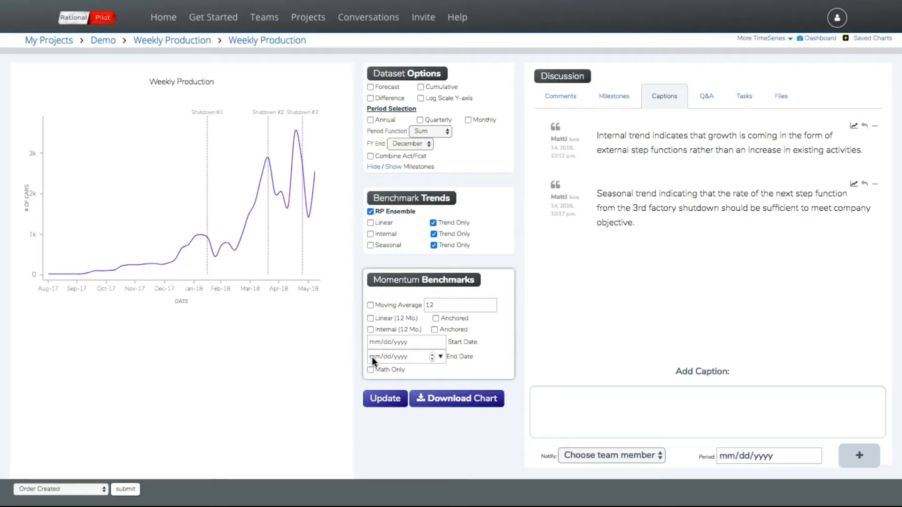
click(370, 371)
click(375, 355)
text(06062018)
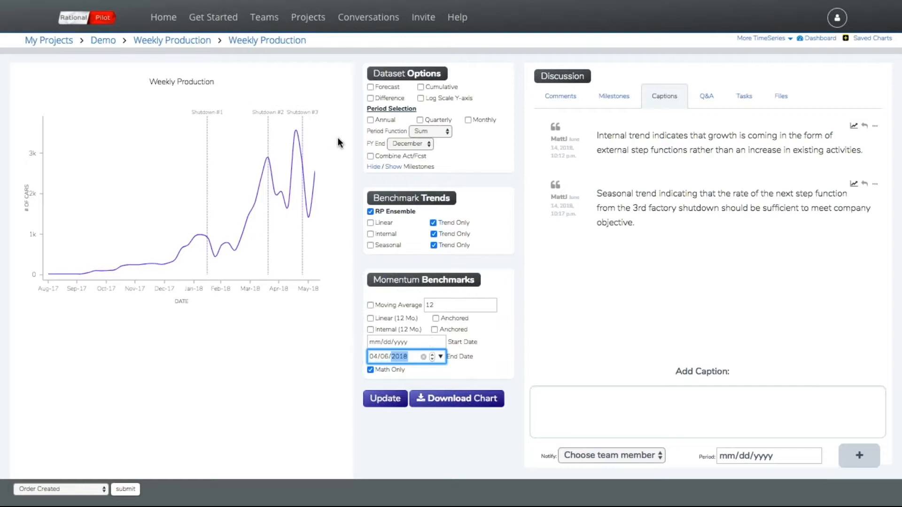
click(370, 87)
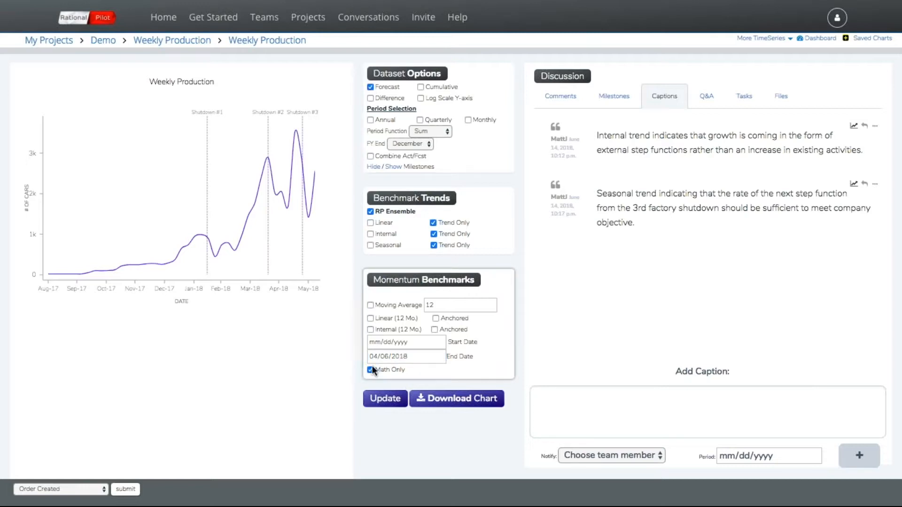
click(386, 398)
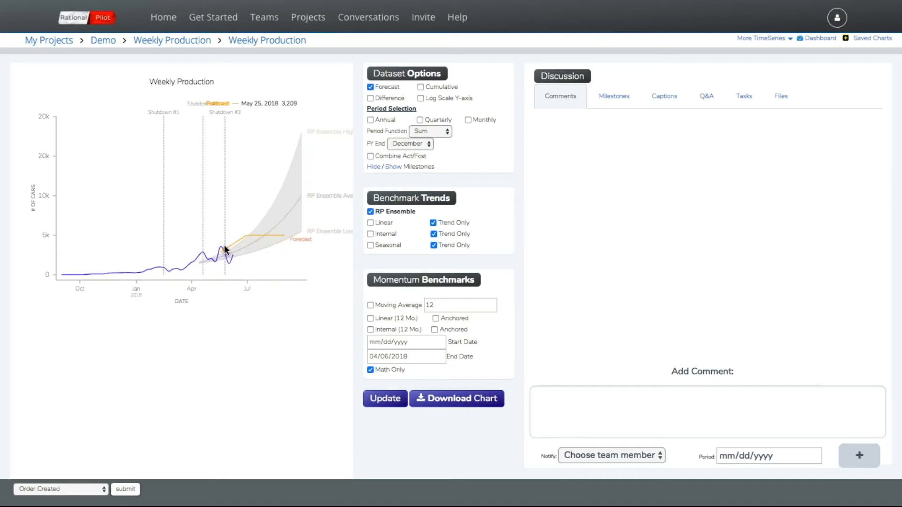
- Add the comment "RP Ensemble indicates a 2.5 possible slip to objective." to the Weekly Production discussion
click(602, 400)
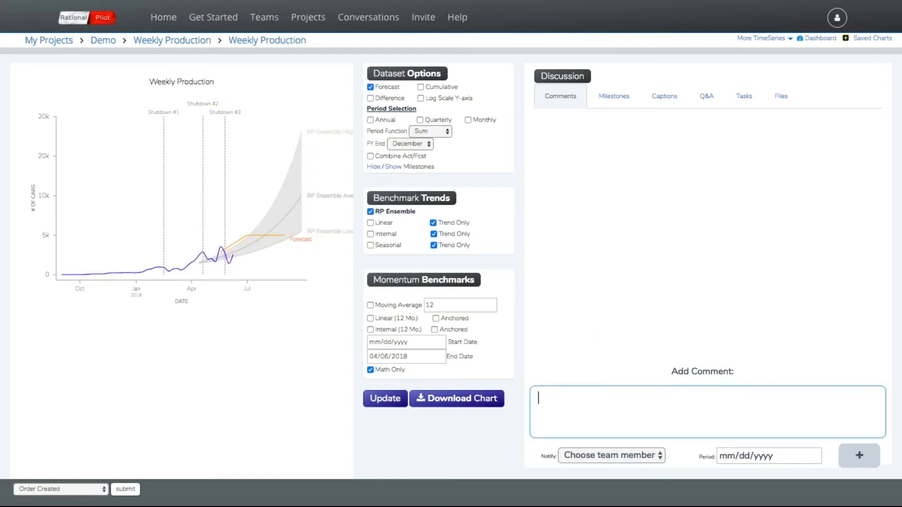
text(RP Ensemble indicates a 2.5 possible slip to objective.)
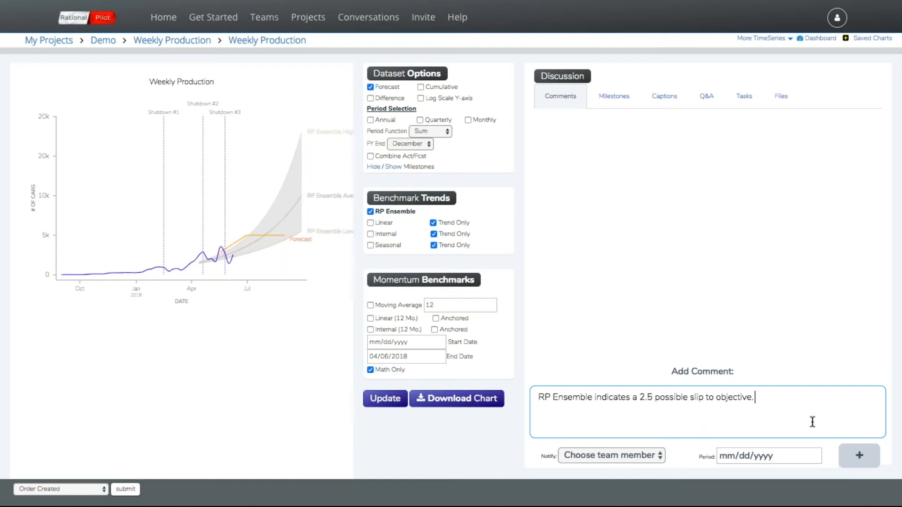
click(864, 466)
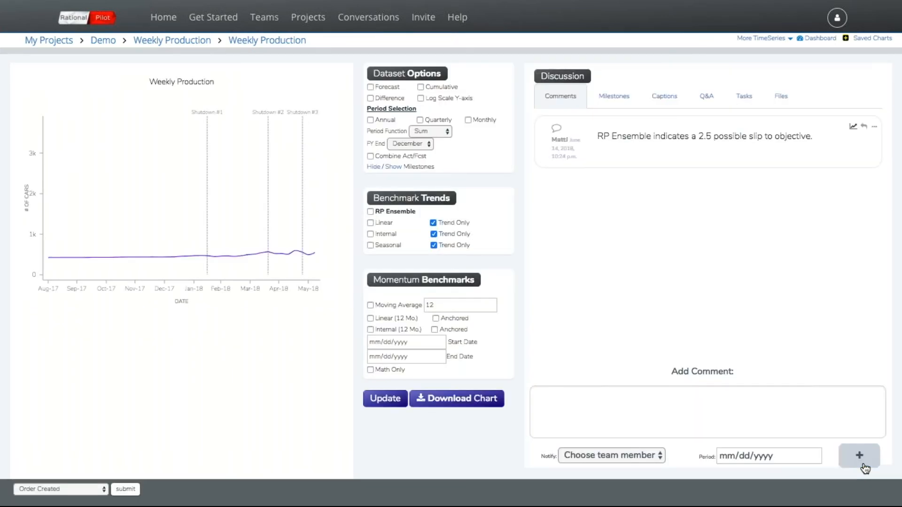
- Copy the RP Ensemble comment's text and add it as a new caption, "RP Ensemble indicates a 2.5 possible slip to objective."
click(665, 98)
click(561, 96)
drag(596, 136, 816, 141)
key(ctrl+c)
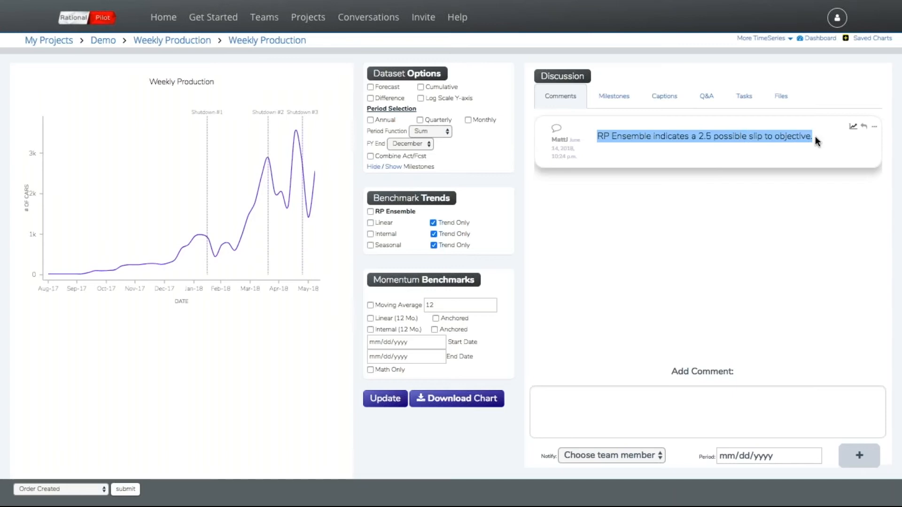
click(670, 97)
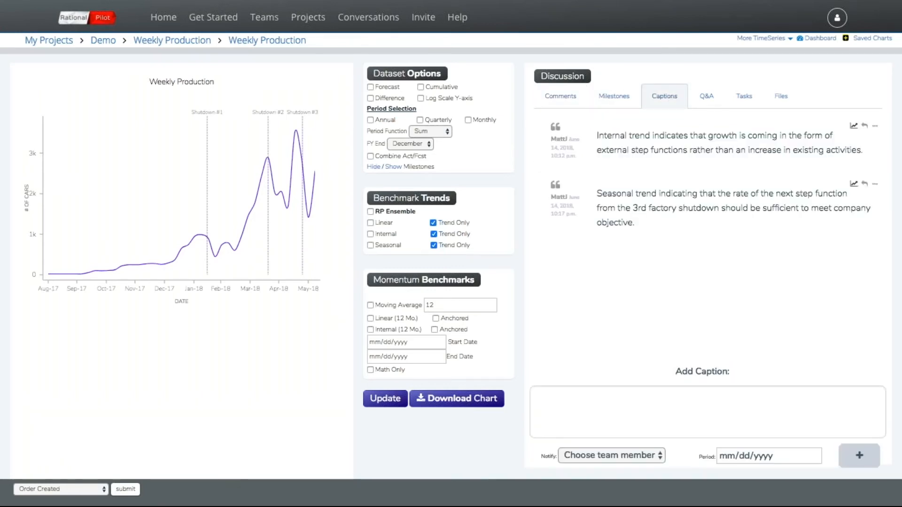
click(639, 403)
key(ctrl+v)
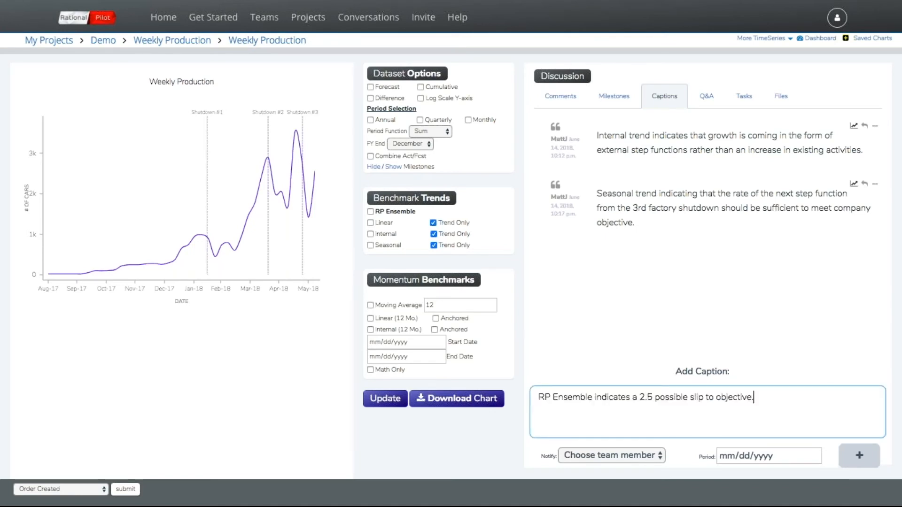
click(857, 456)
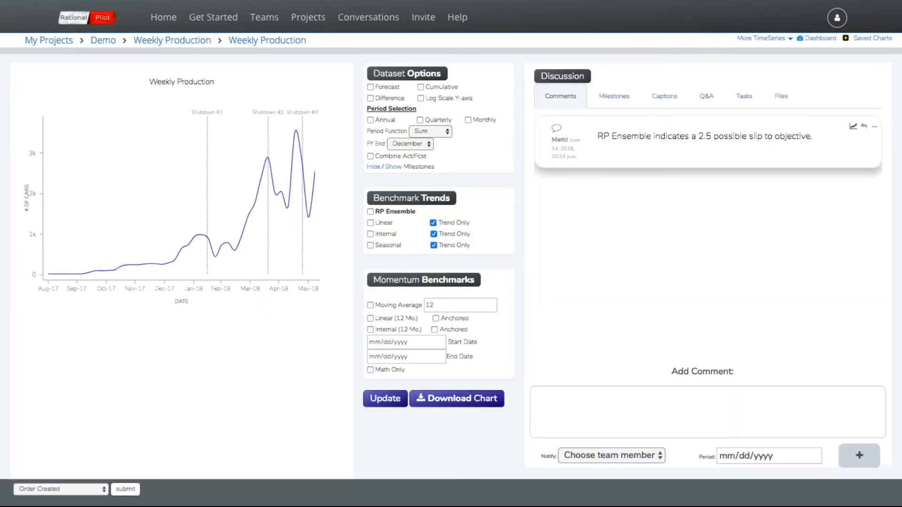
- Review the comments, milestones and captions recorded in the Weekly Production discussion
click(662, 95)
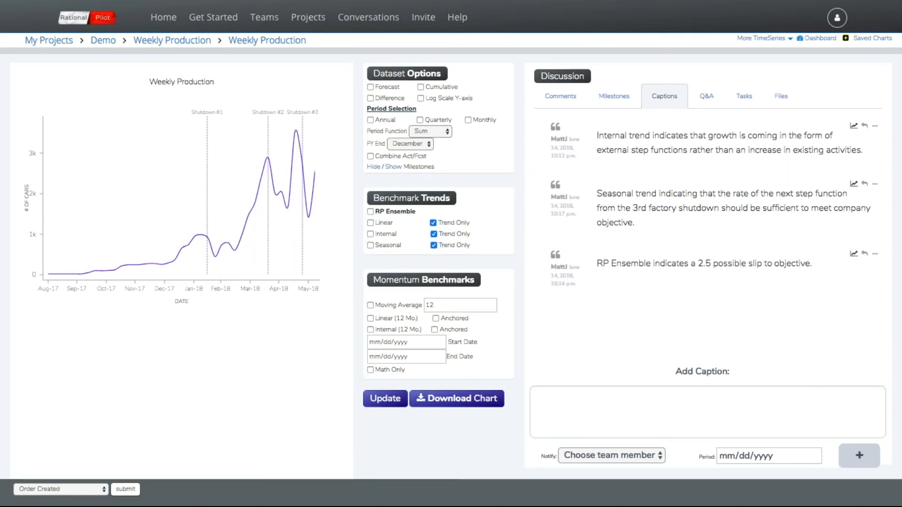
click(578, 104)
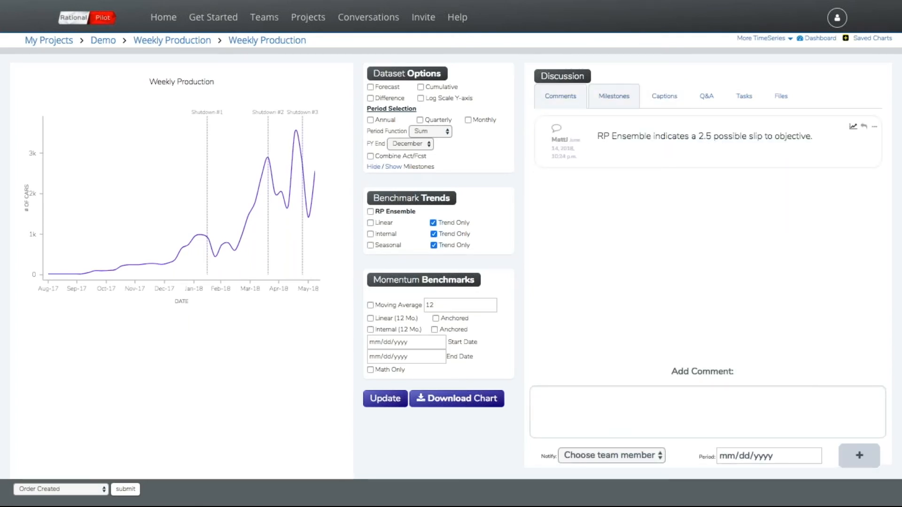
click(608, 100)
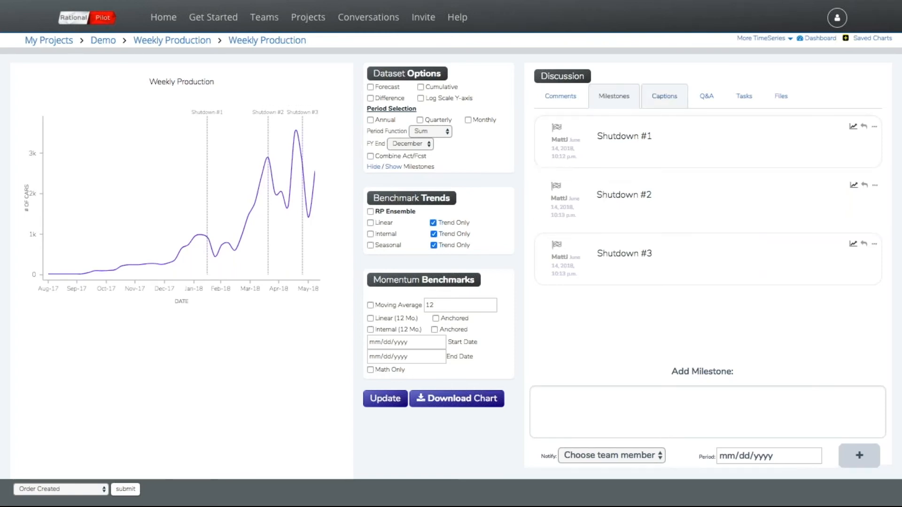
click(665, 98)
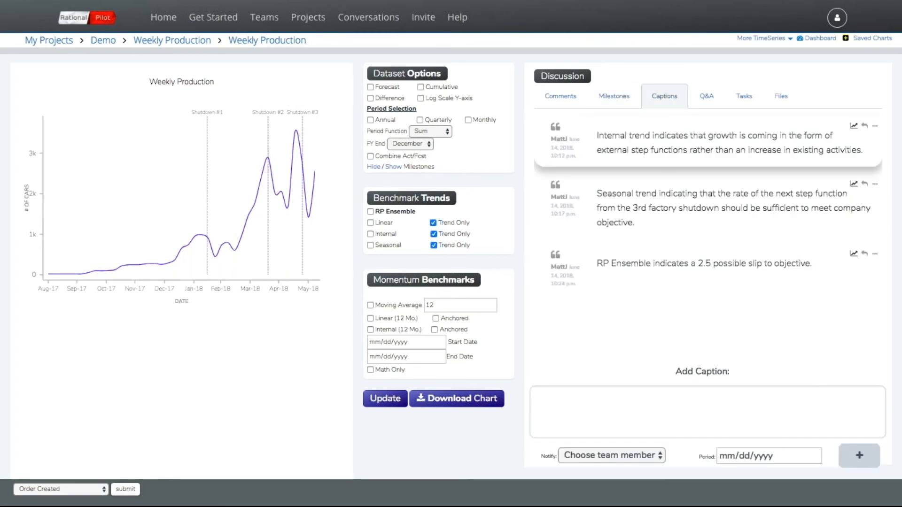
- Display the charts saved with the Internal trend and Seasonal trend captions, and return to the caption list
click(853, 126)
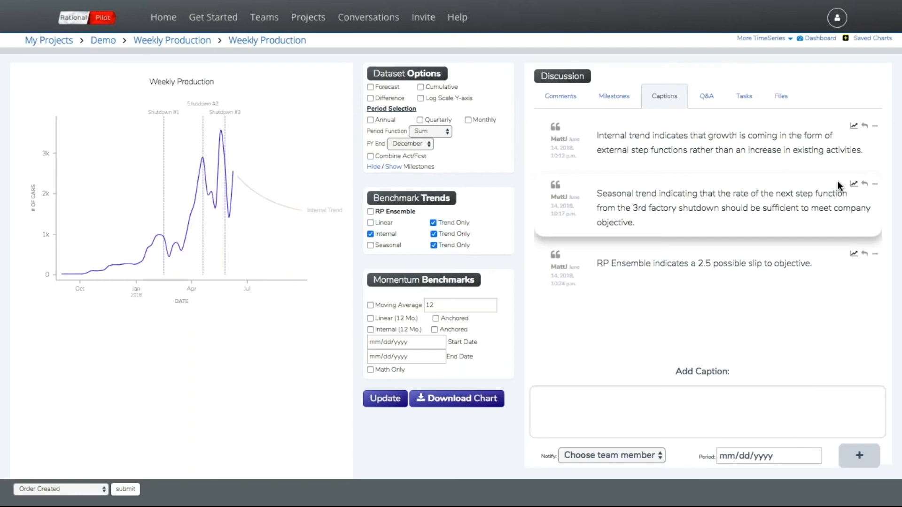
click(854, 183)
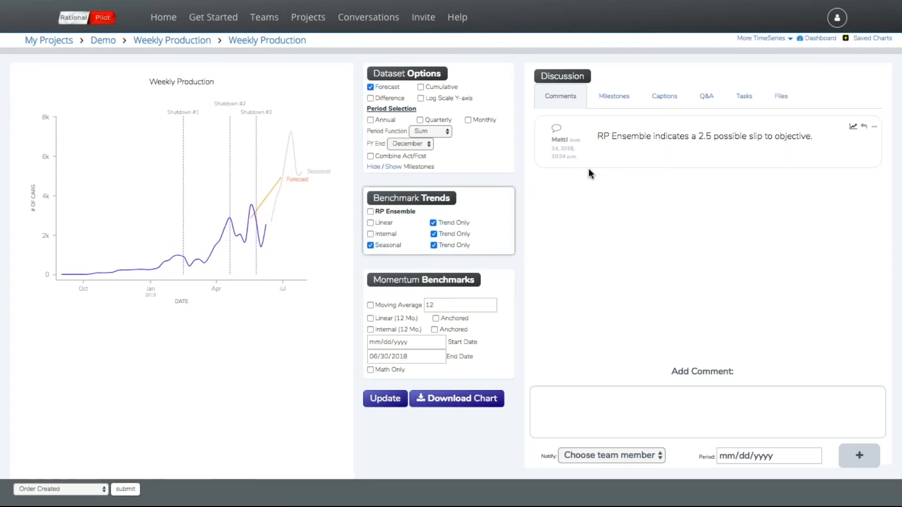
click(672, 100)
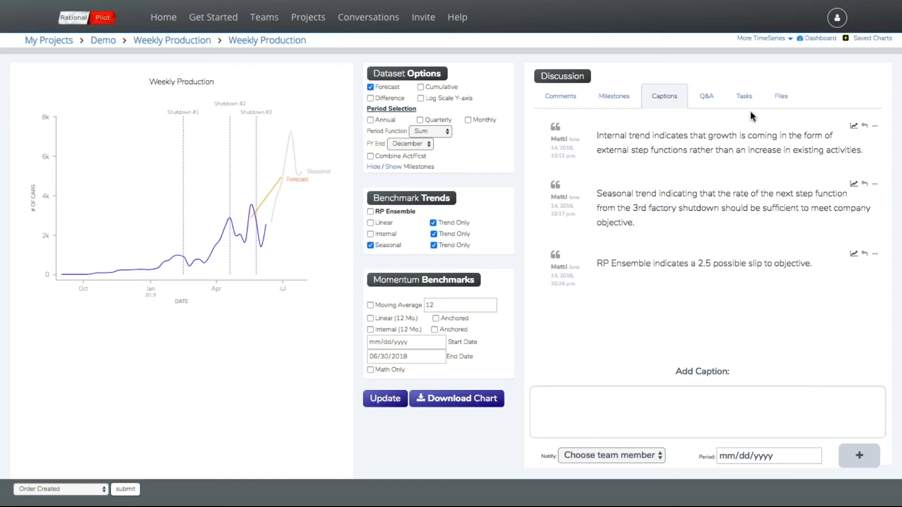
- Open the saved charts of Weekly Production and examine each captioned chart, from the Internal trend to the RP Ensemble
click(862, 40)
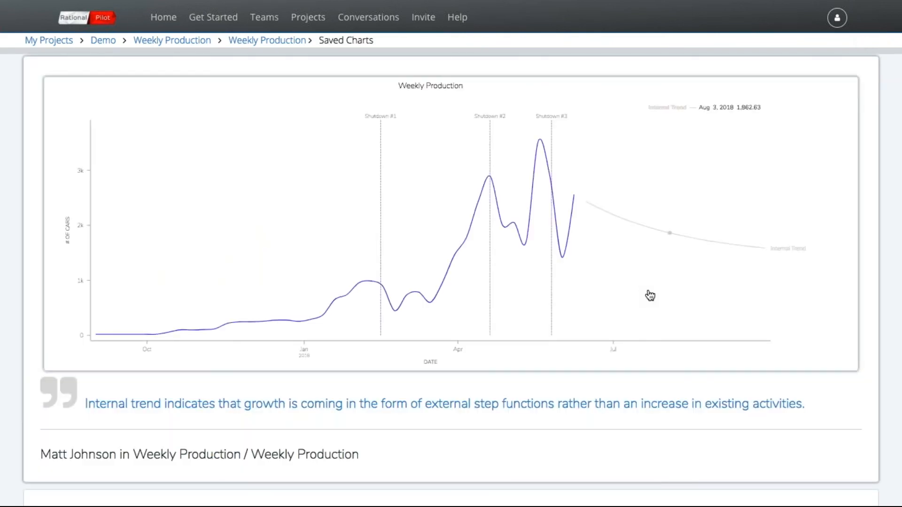
scroll(651, 295, down, 10)
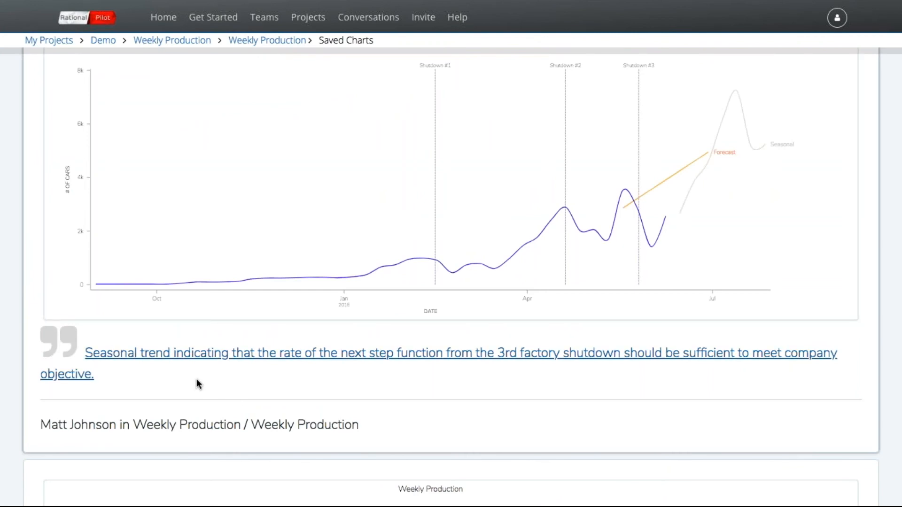
scroll(197, 385, down, 1)
scroll(198, 384, up, 1)
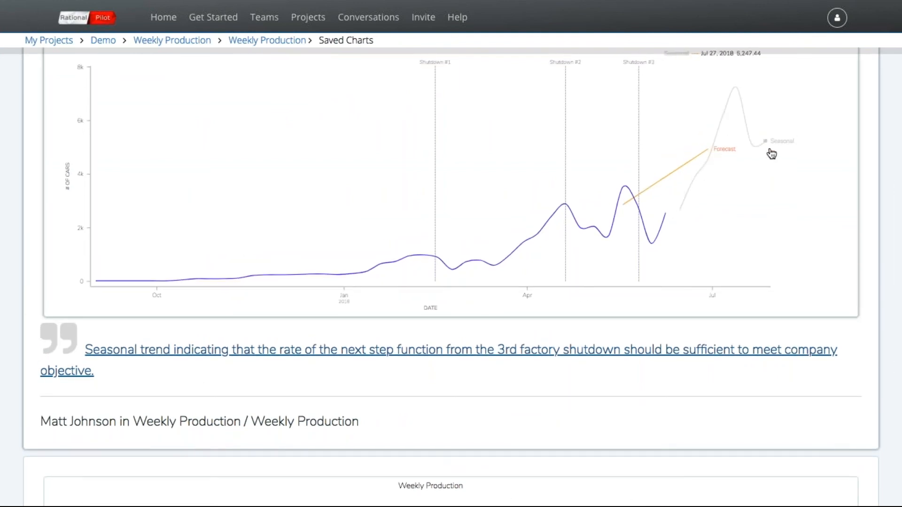
scroll(714, 229, down, 8)
scroll(715, 229, down, 1)
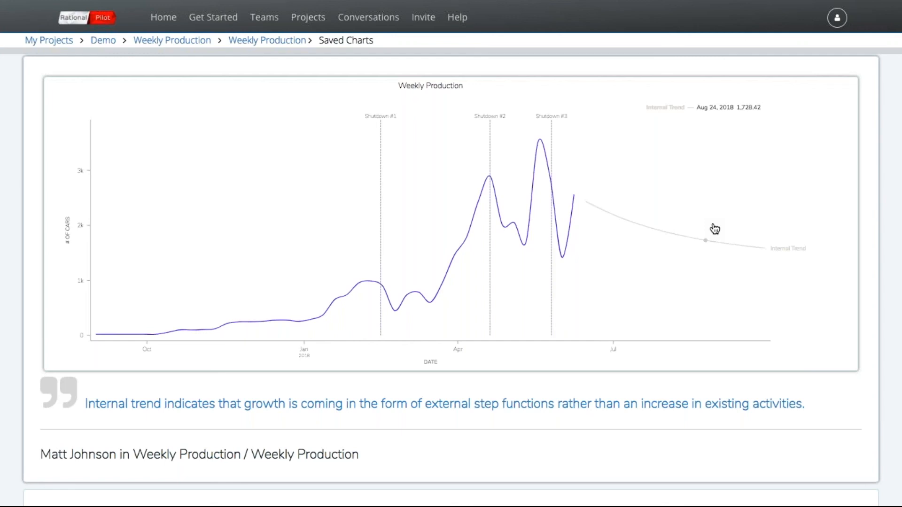
scroll(715, 229, down, 20)
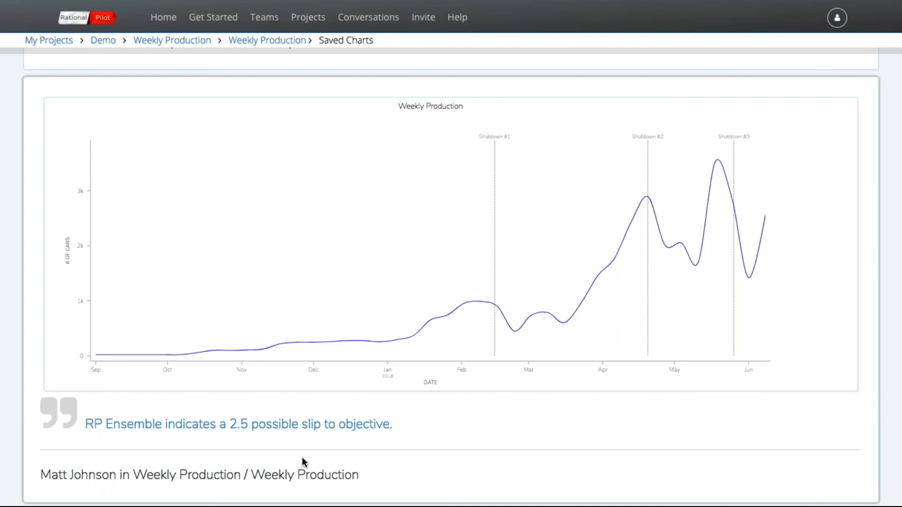
scroll(302, 457, up, 8)
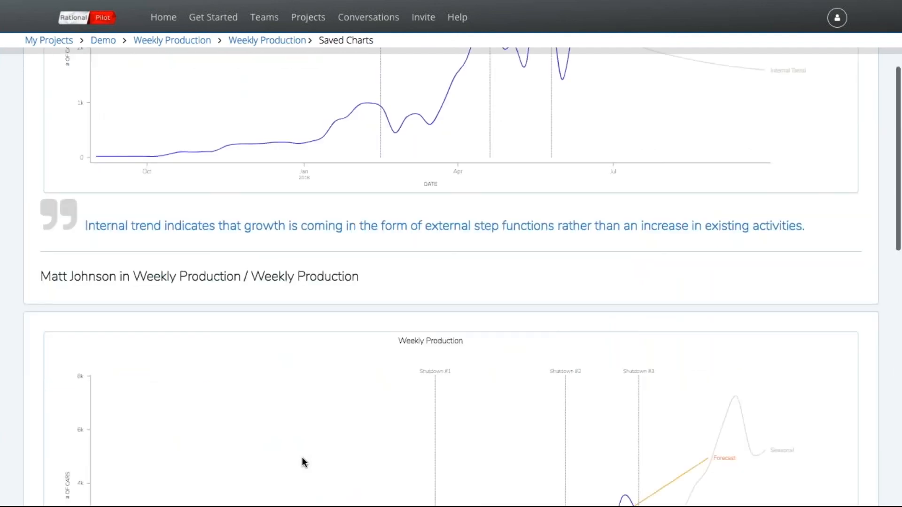